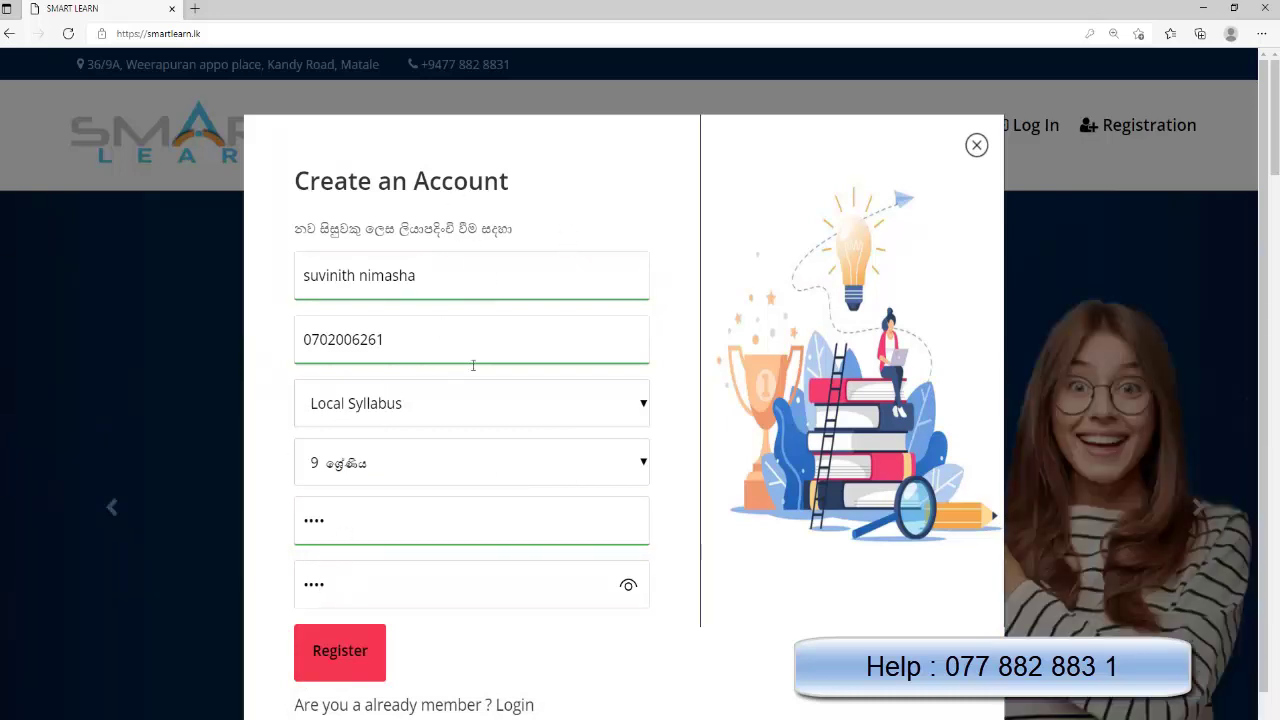
Submit the Local Syllabus grade 9 student registration and close the 'Registration Completed Successfully' popup
click(355, 651)
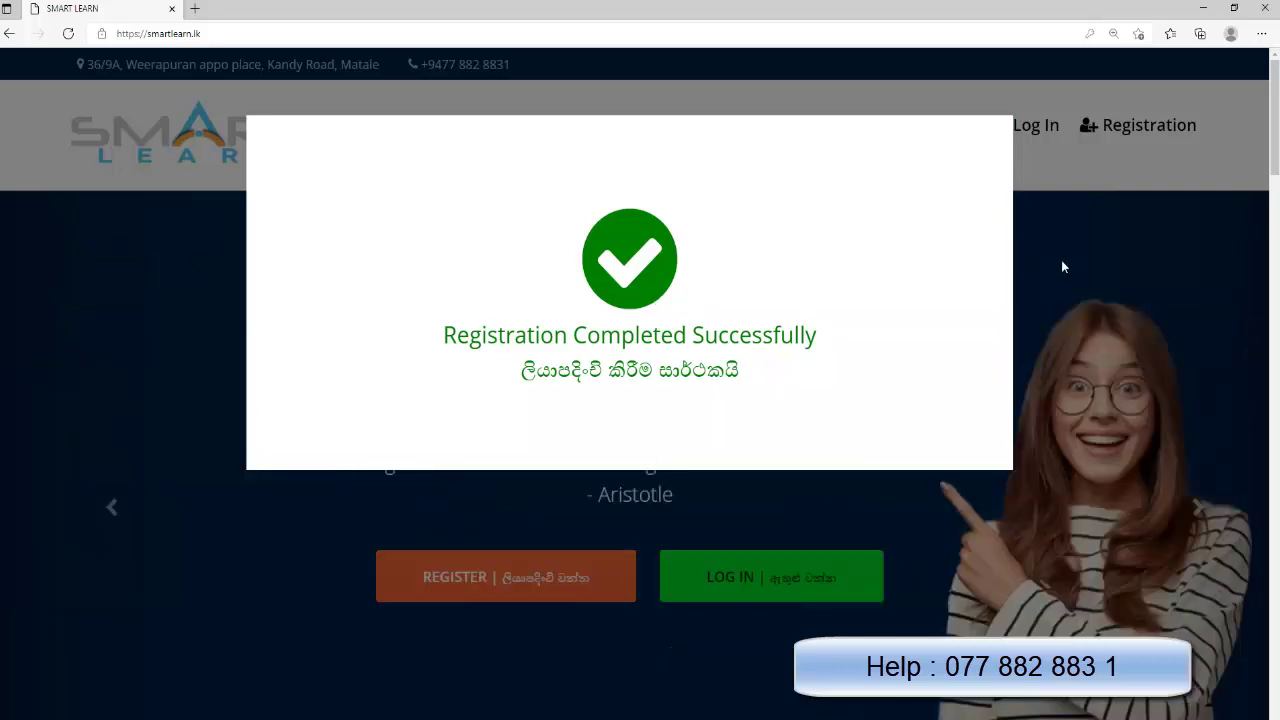
click(1063, 259)
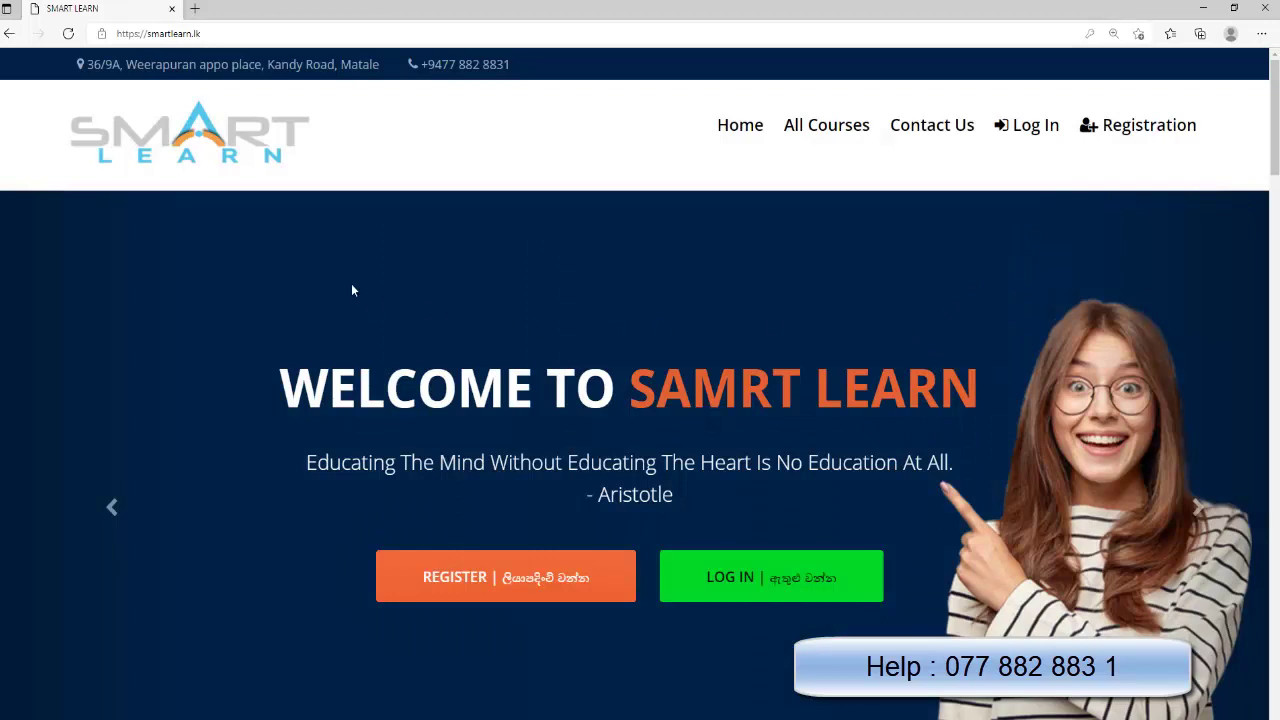
Load smartlearn.lk in a new browser tab
click(196, 16)
click(185, 34)
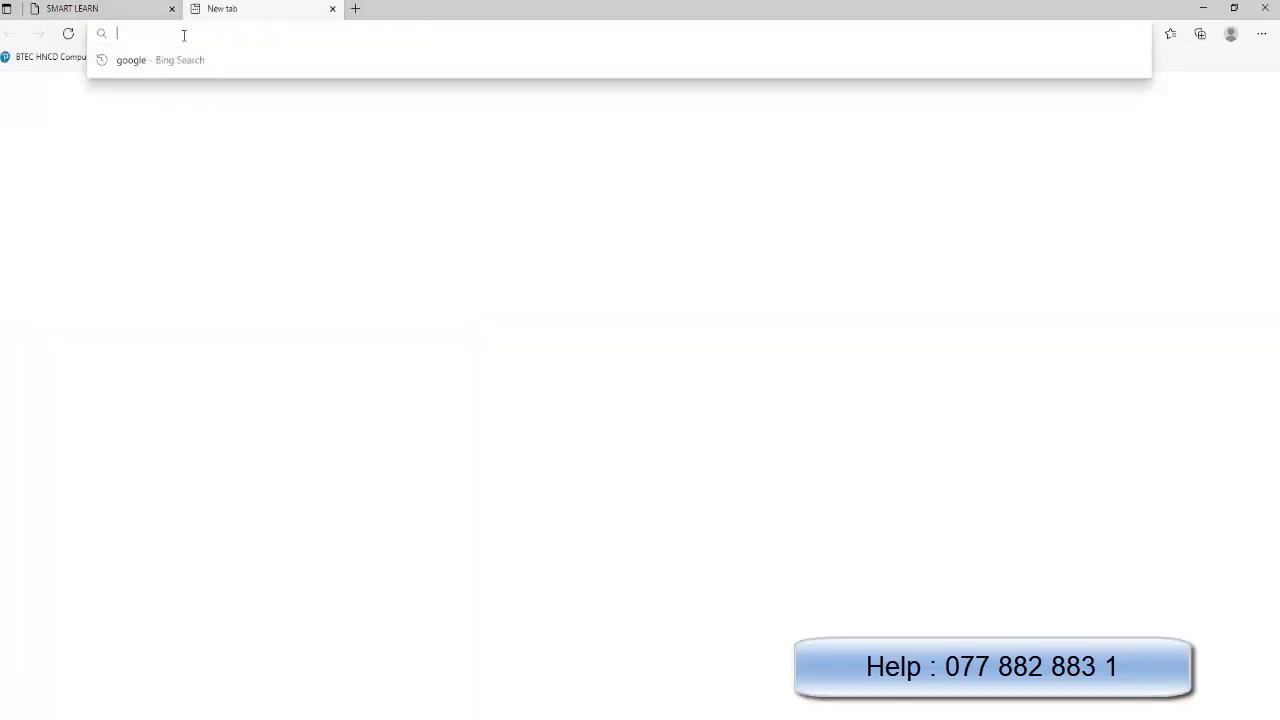
text(smartlearn.lk)
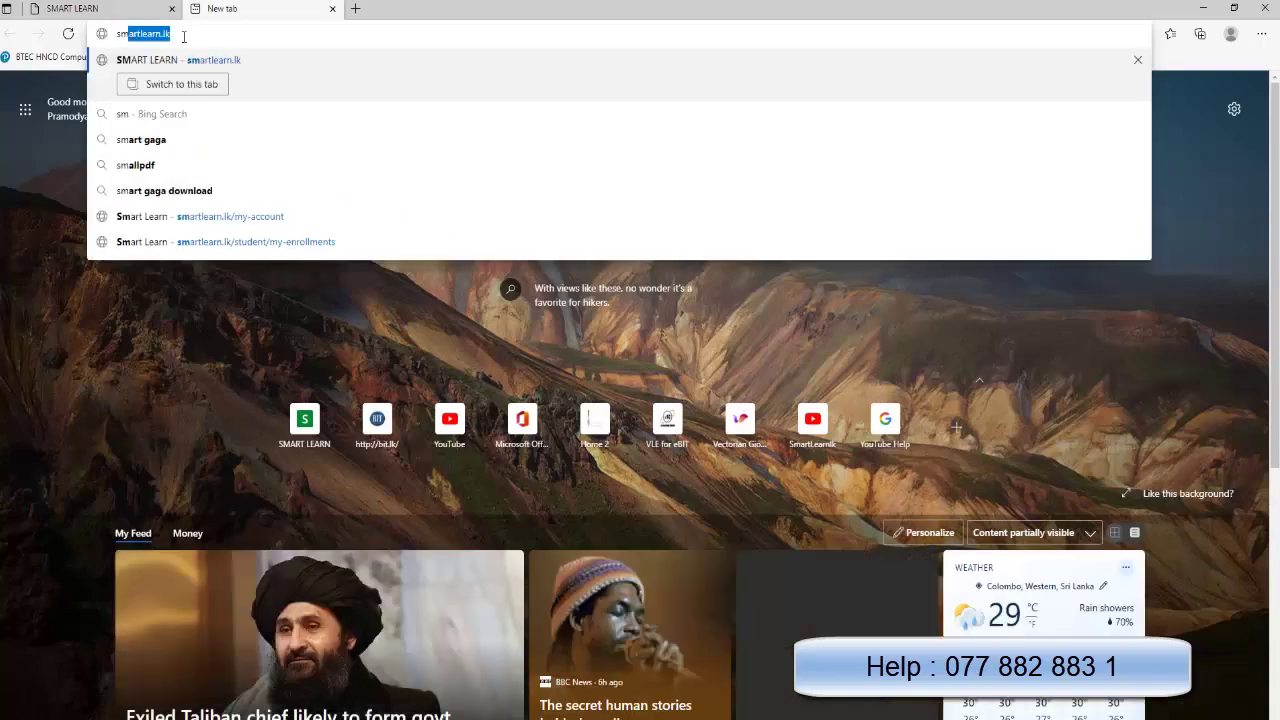
key(Return)
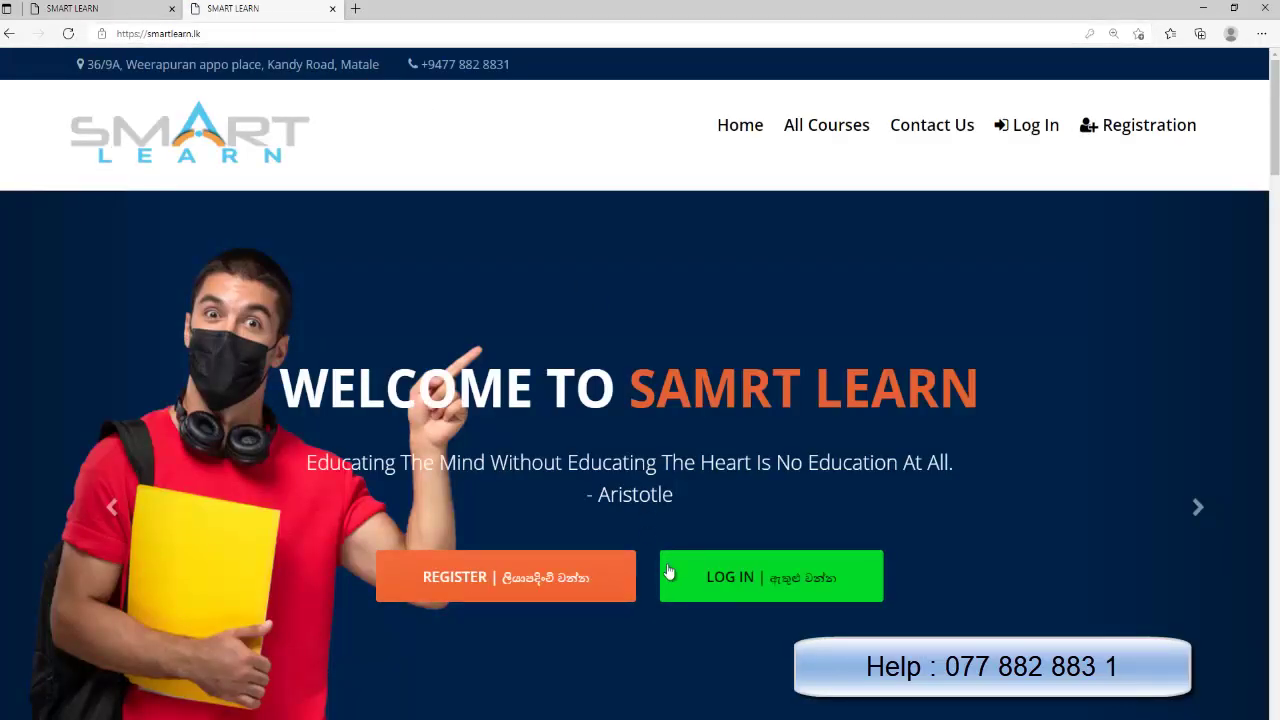
Log in by replacing the autofilled credentials with the new student's phone number and password
click(716, 584)
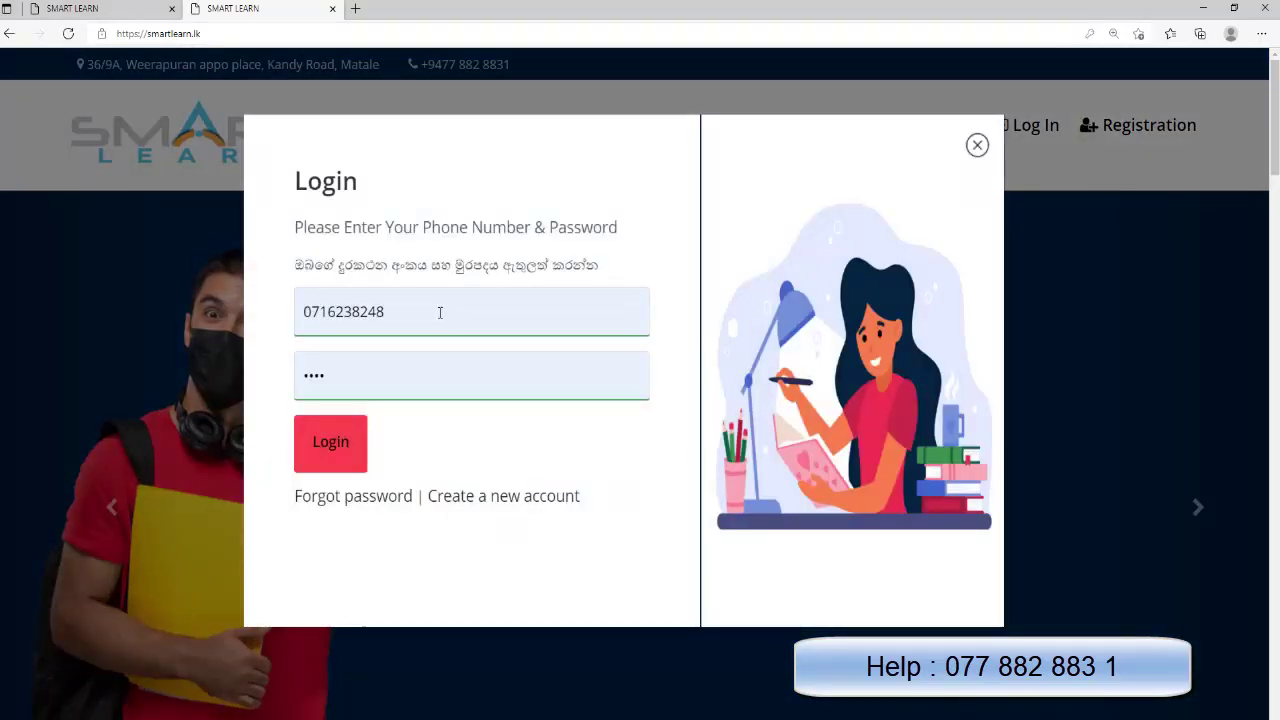
click(439, 312)
click(231, 354)
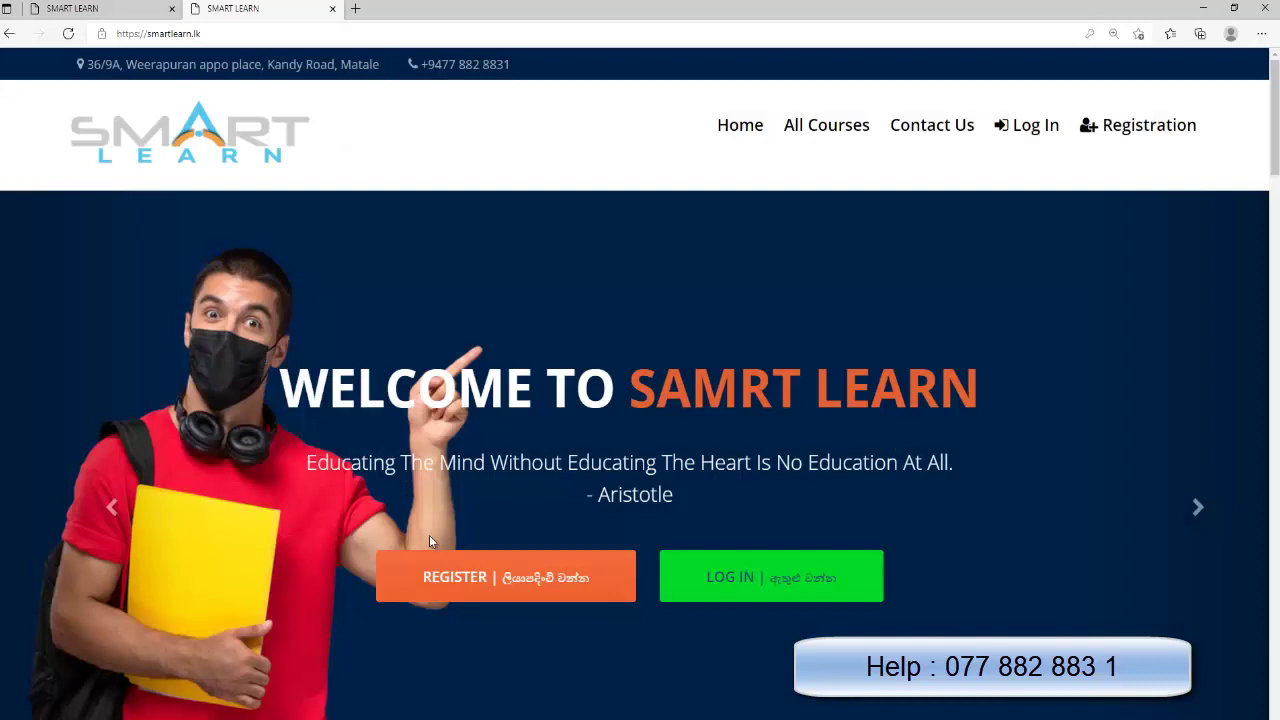
click(757, 569)
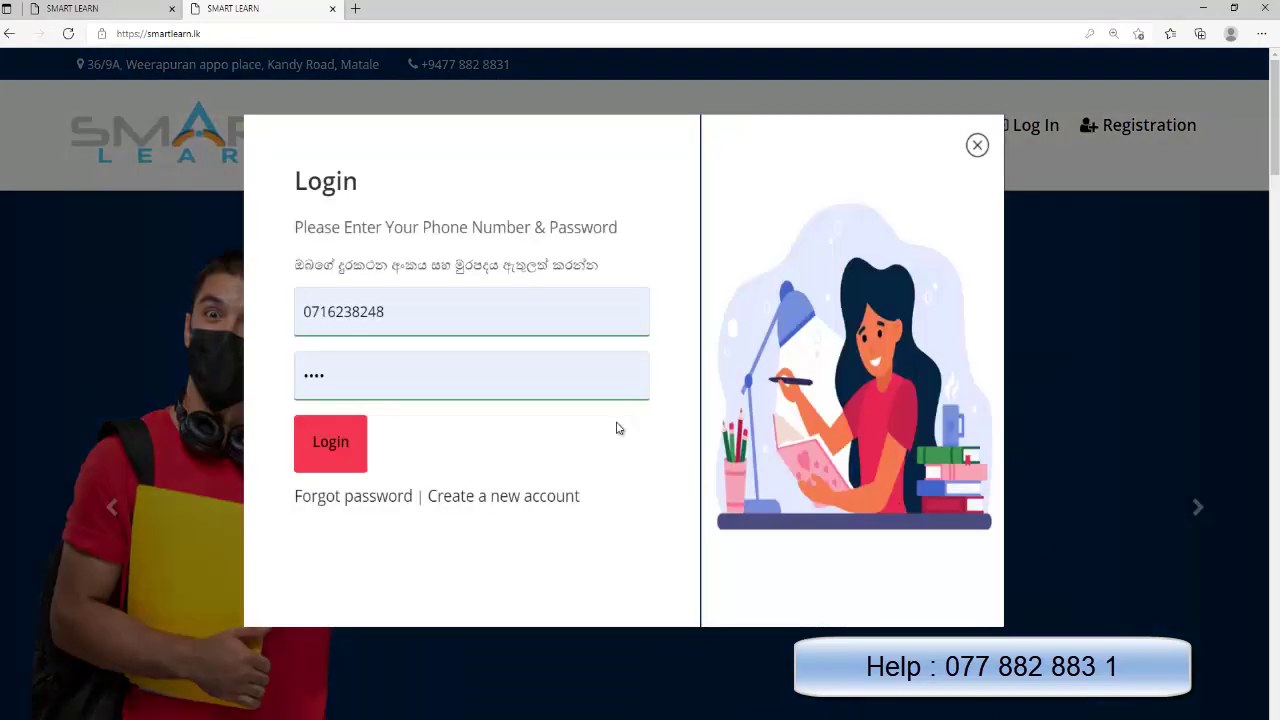
double_click(386, 311)
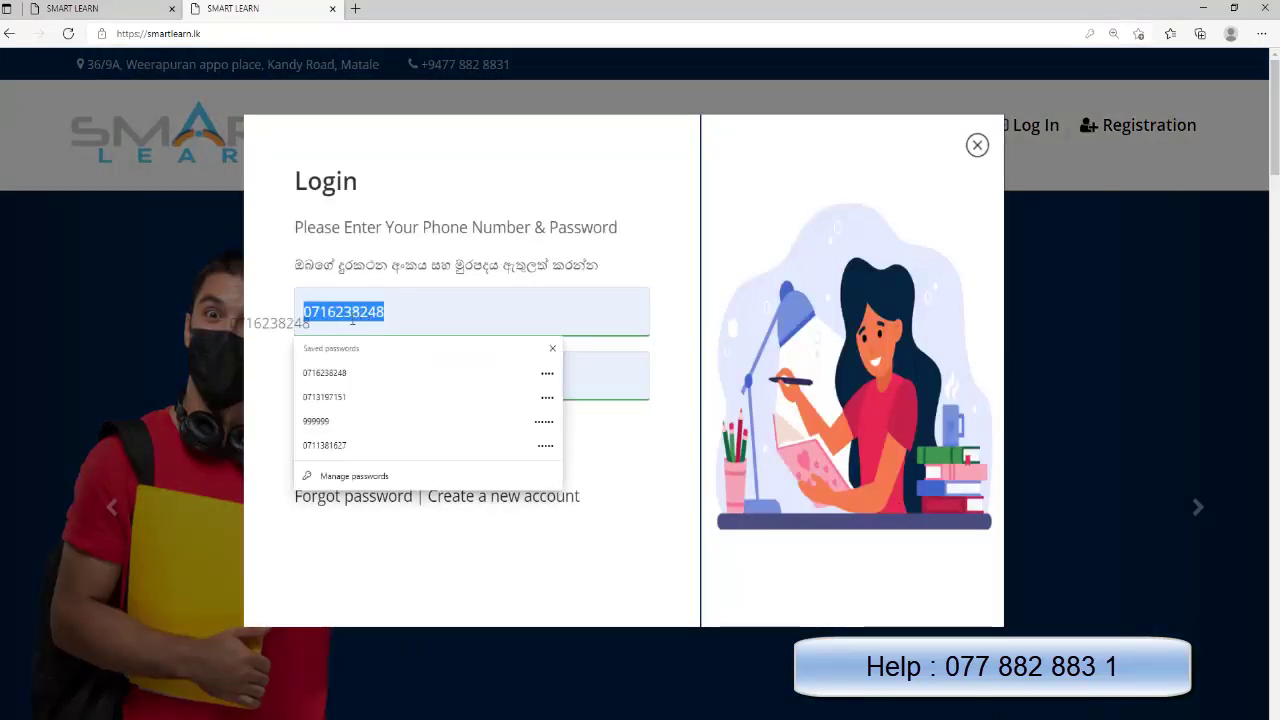
key(BackSpace)
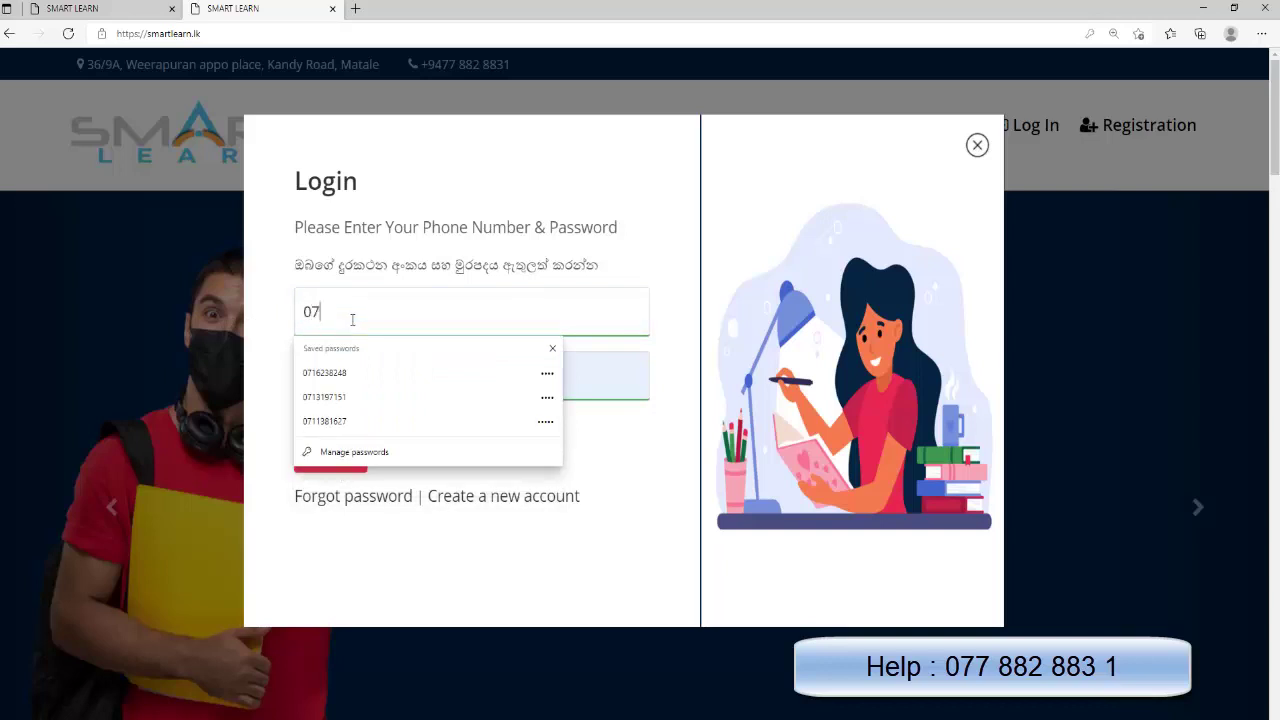
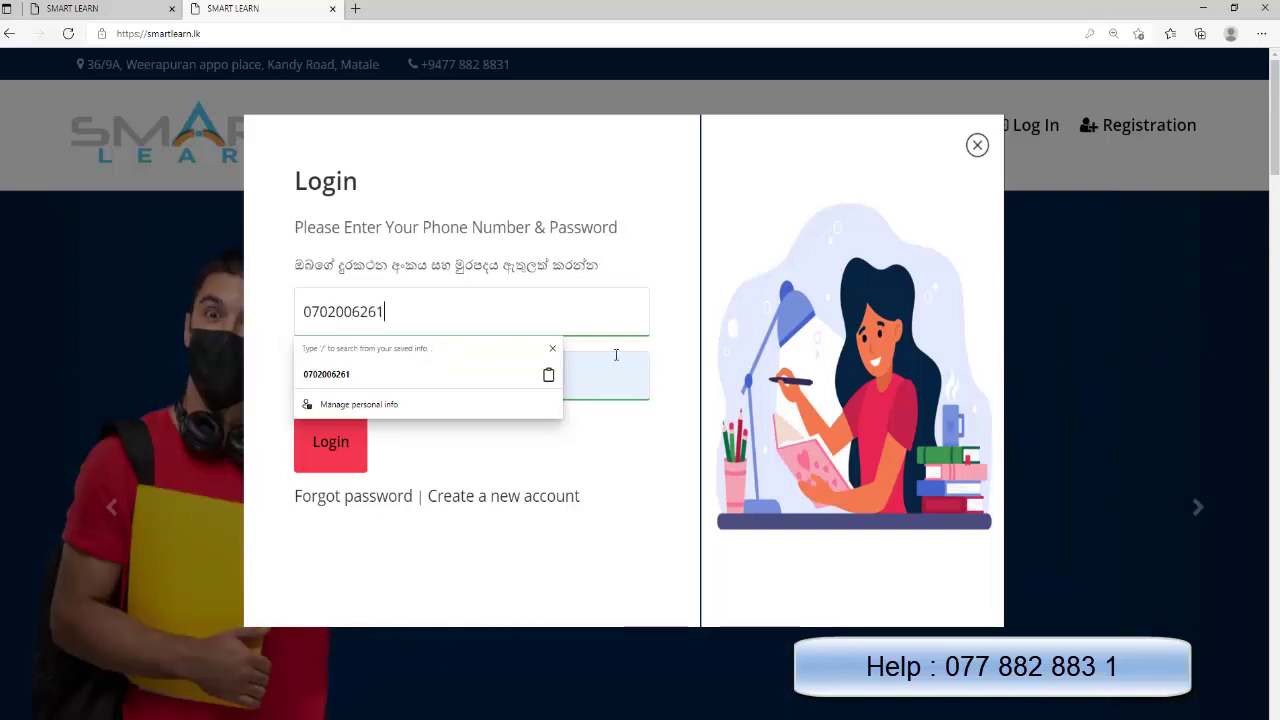
click(590, 374)
text(12)
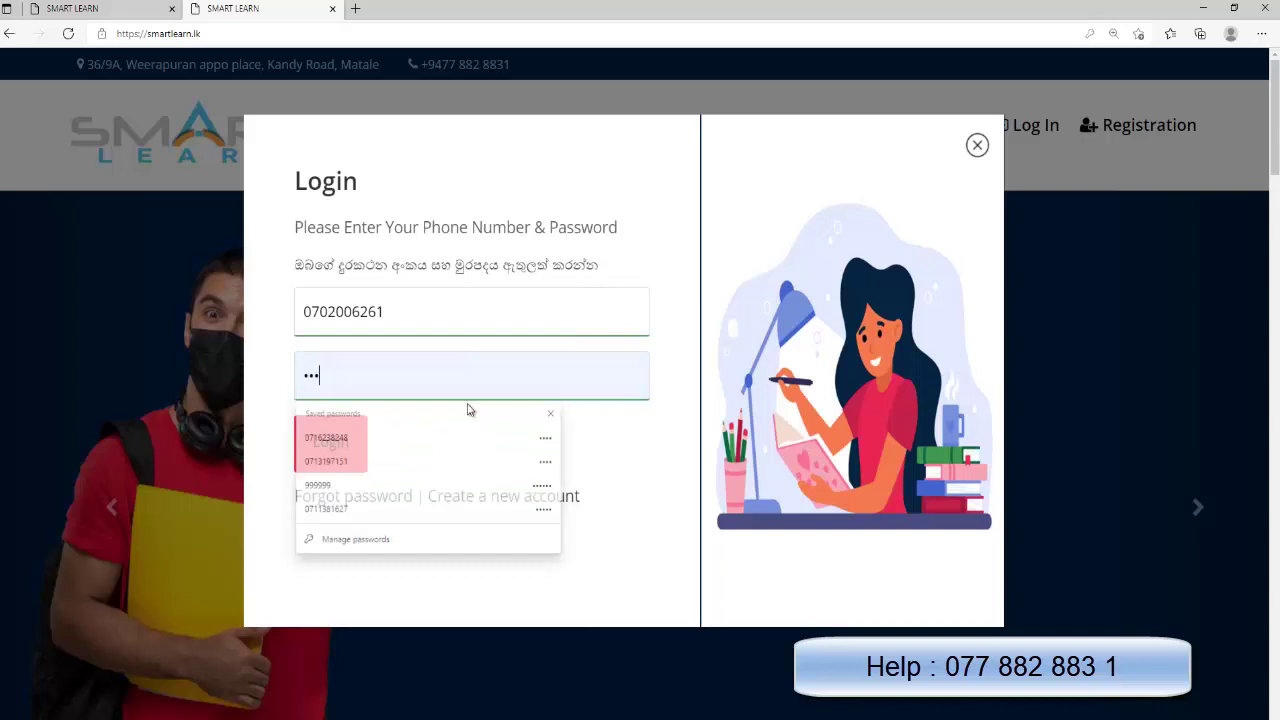
key(BackSpace)
key(BackSpace)
text(1234)
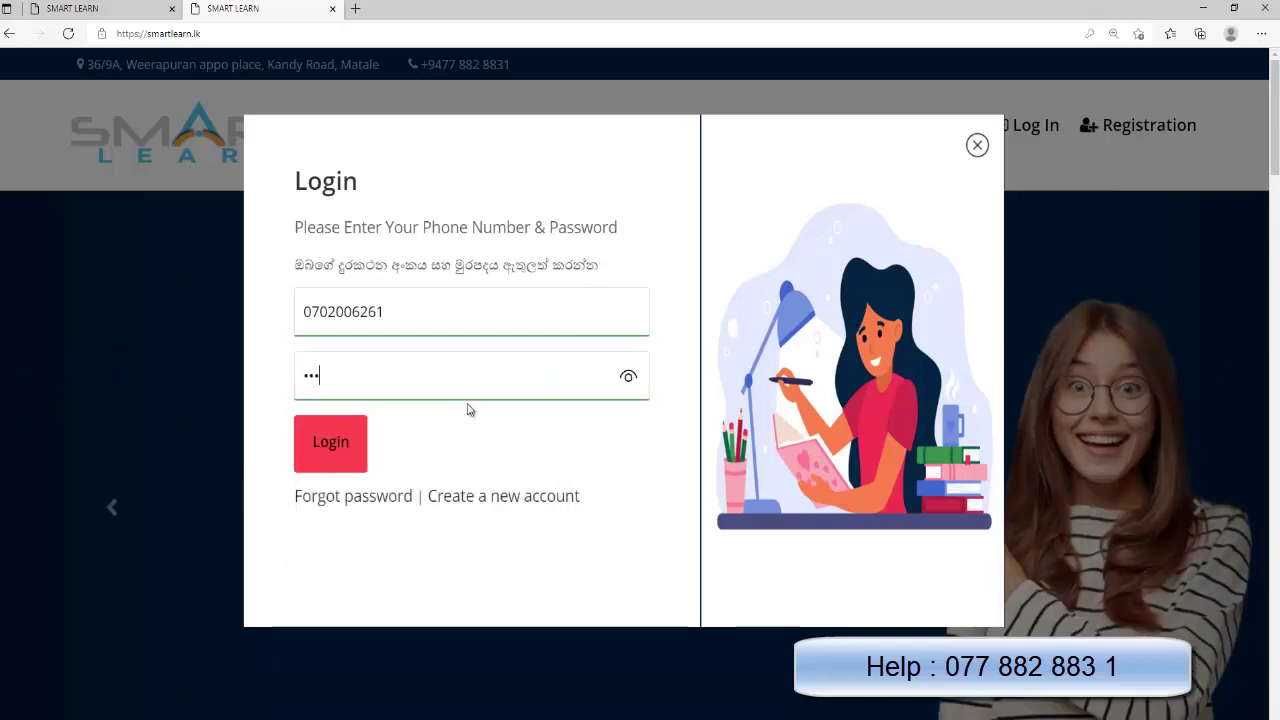
click(348, 441)
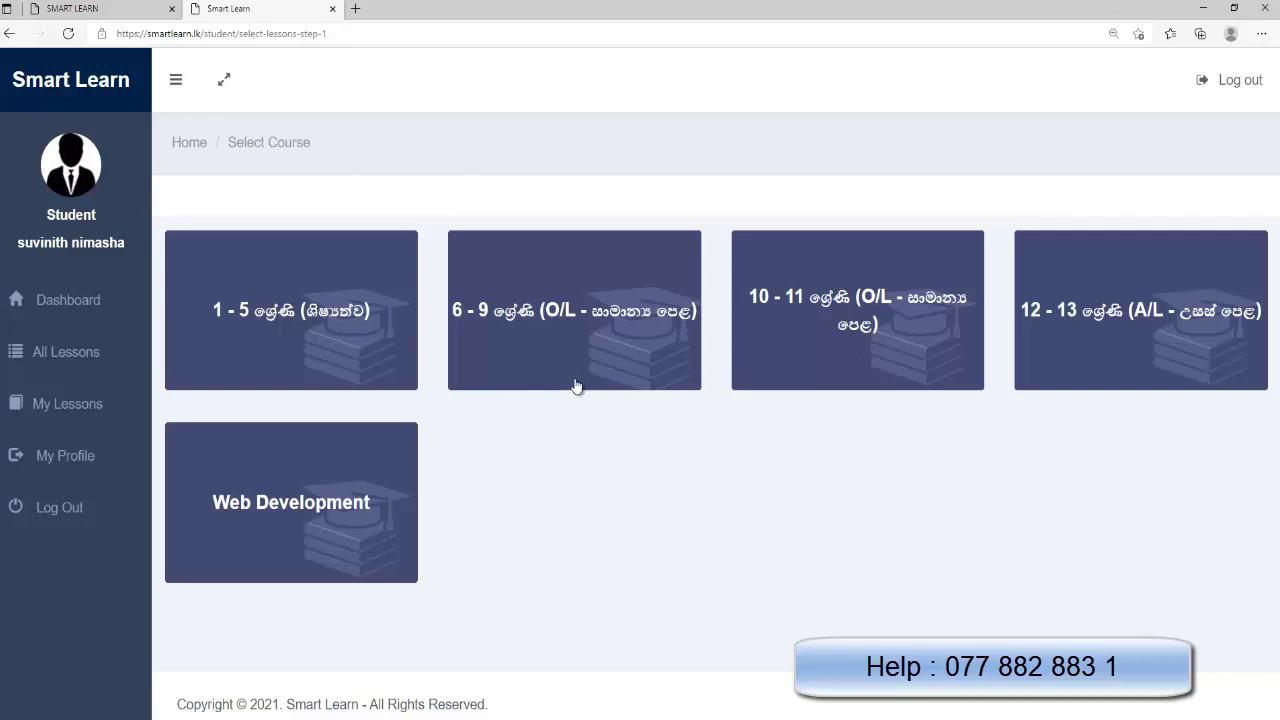
Pick the 10–11 course group, then Grade 10, then the ICT subject
click(790, 336)
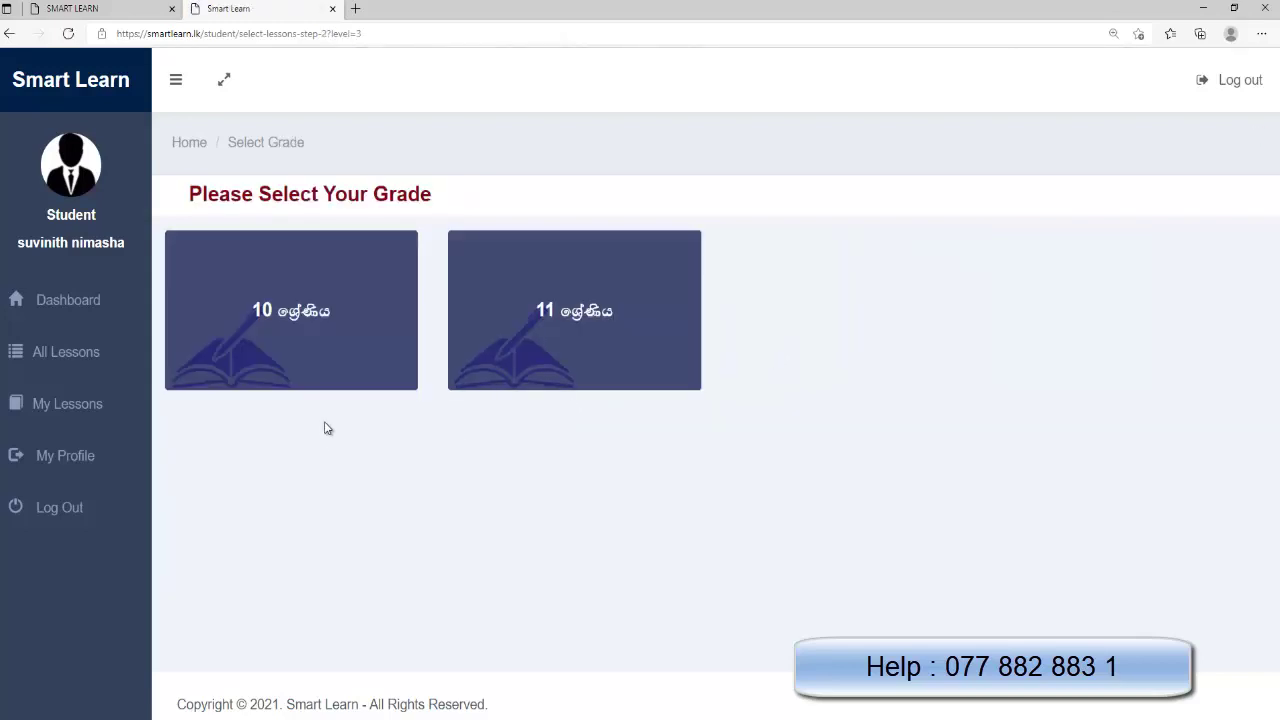
click(345, 342)
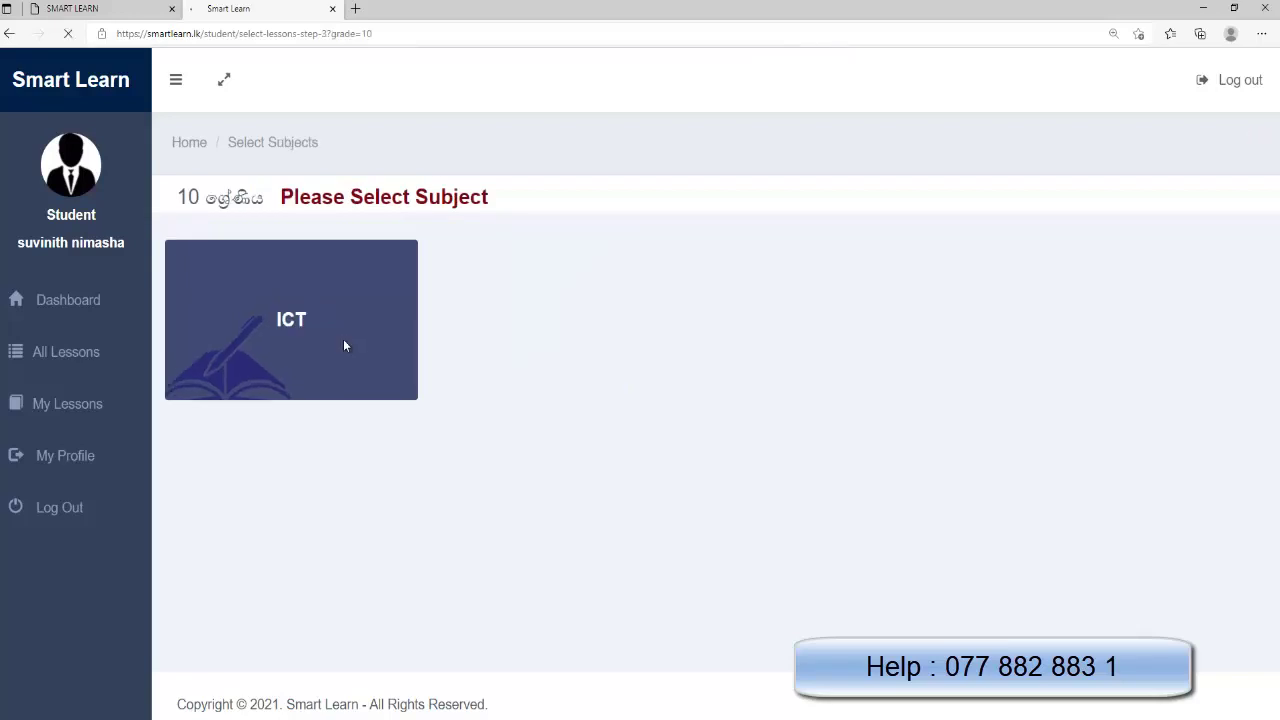
click(343, 339)
Scroll the Grade 10 New Group ICT page down to the 800.00 fee and payment buttons
scroll(568, 414, down, 2)
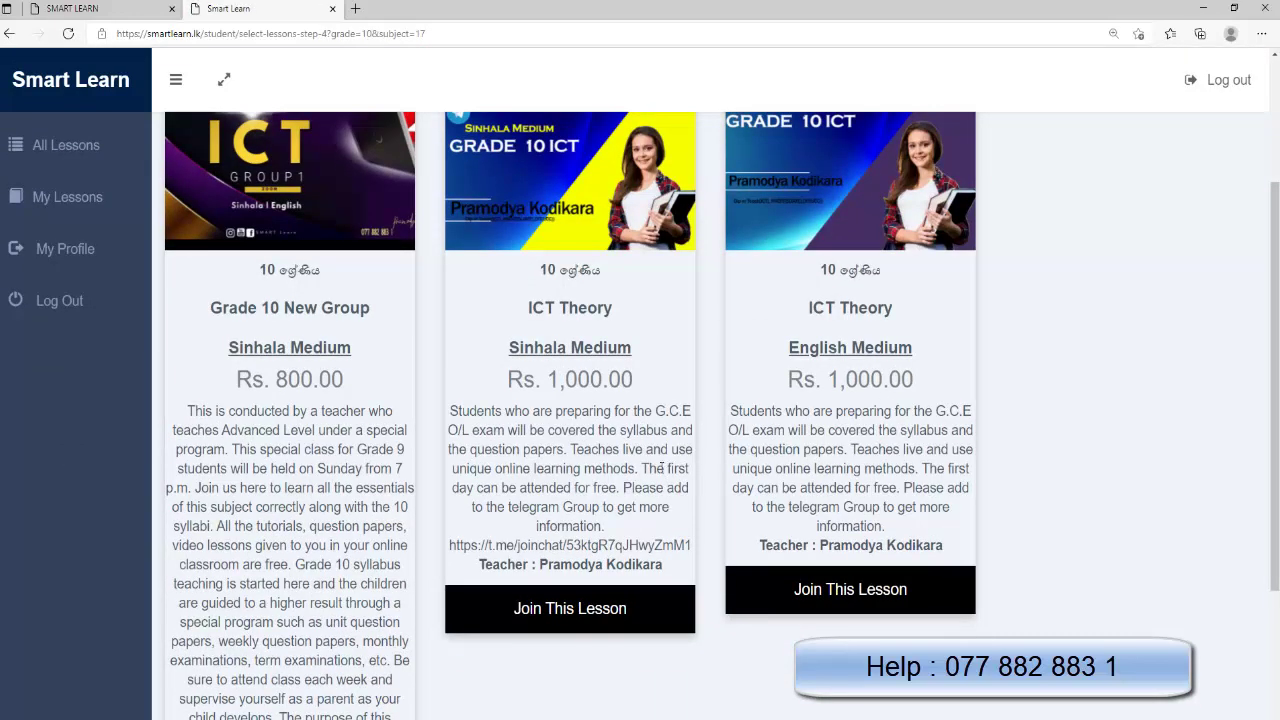
scroll(750, 452, down, 3)
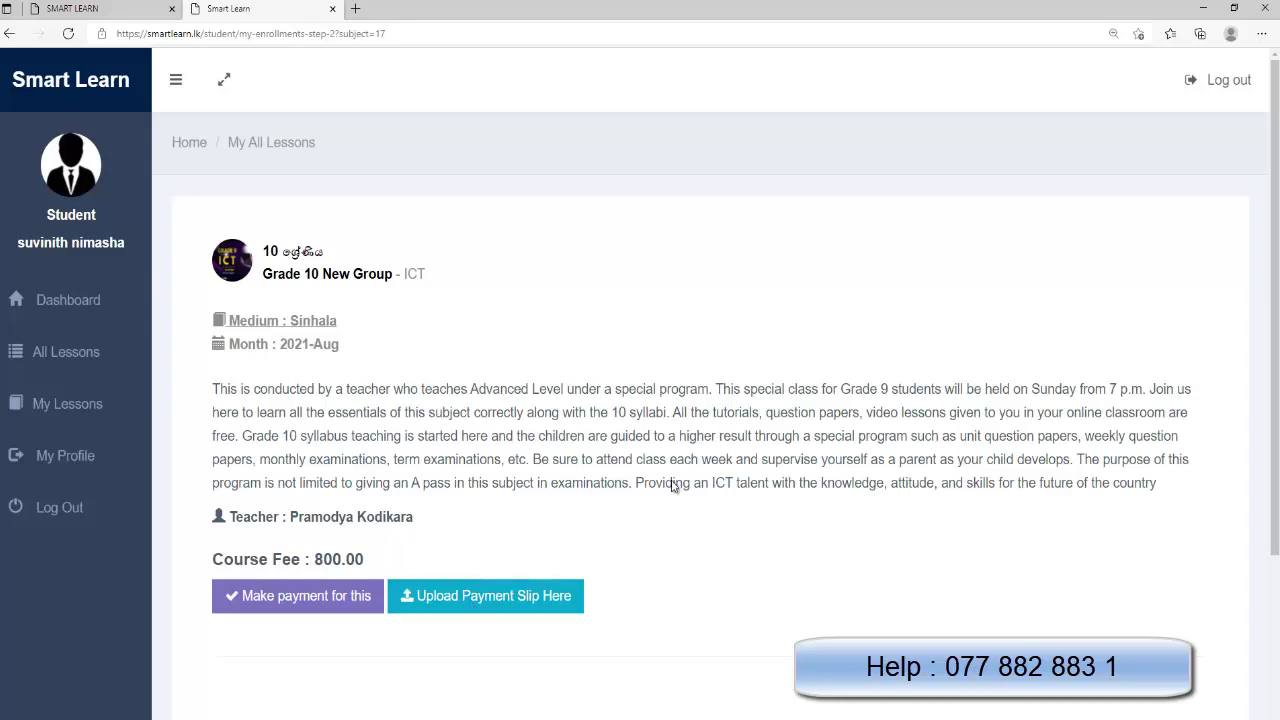
scroll(436, 652, down, 1)
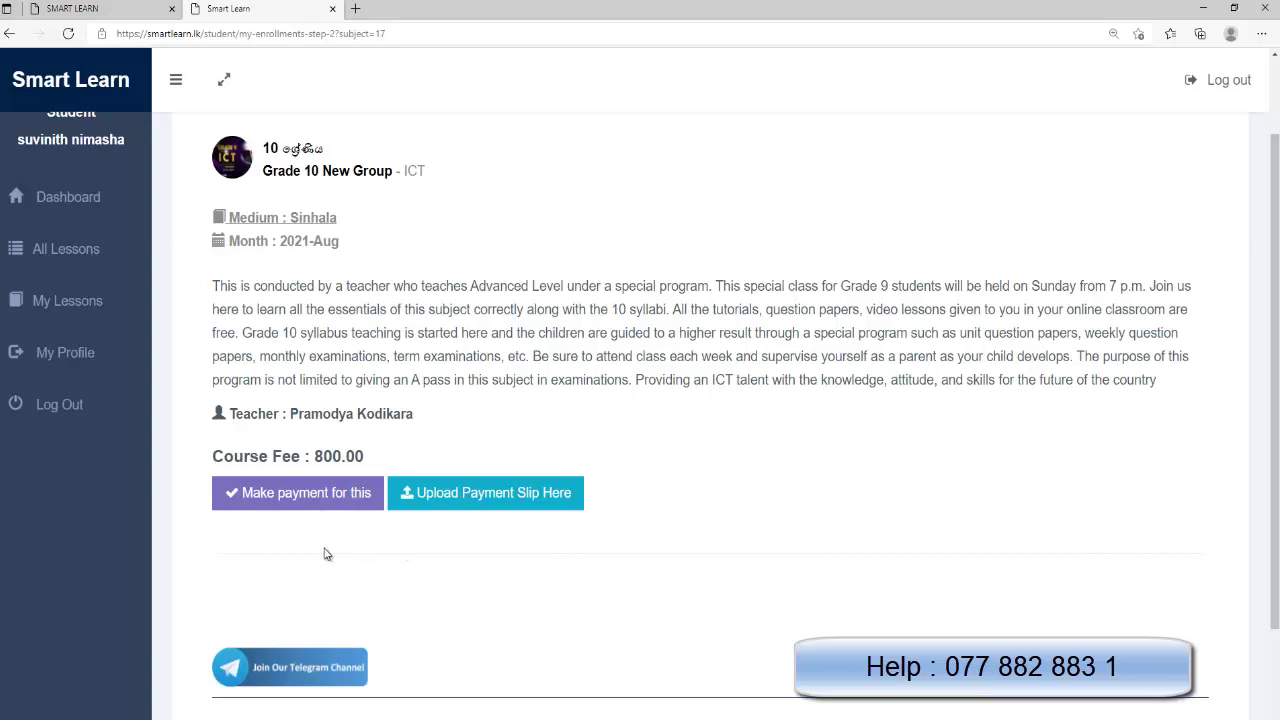
Close the browser tabs and reopen smartlearn.lk in a fresh Edge window
click(331, 9)
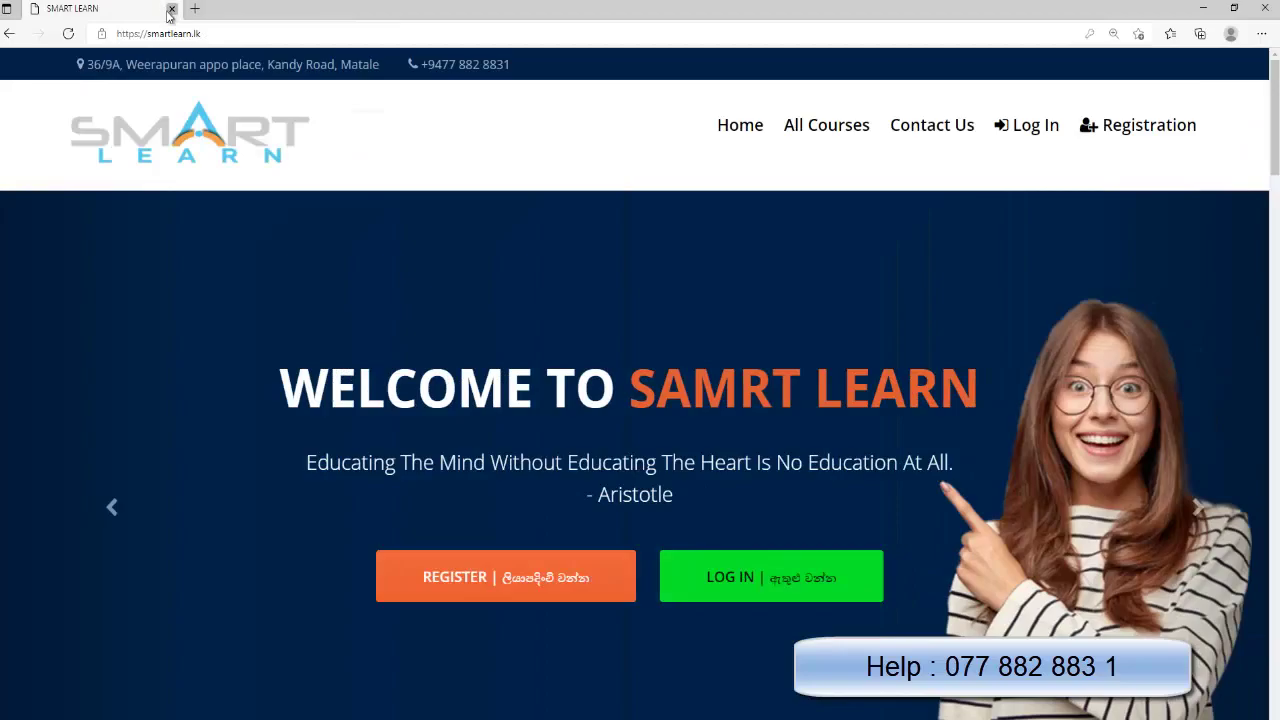
click(171, 10)
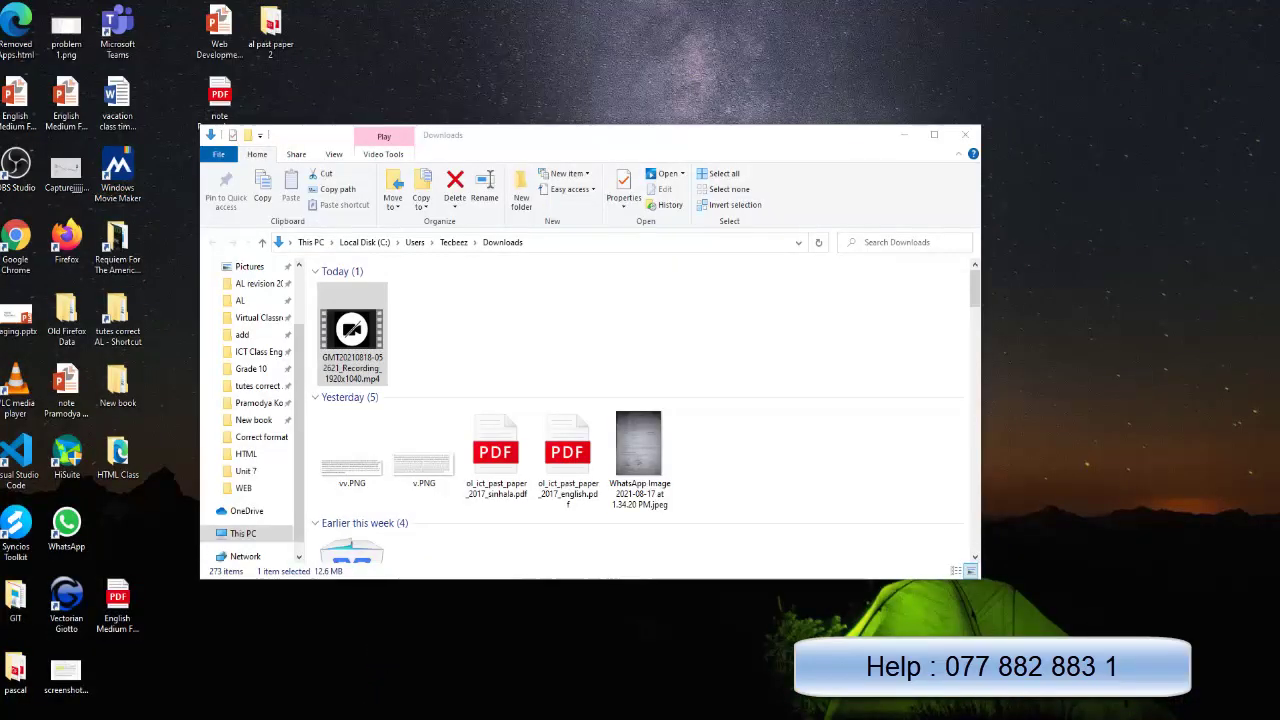
click(329, 594)
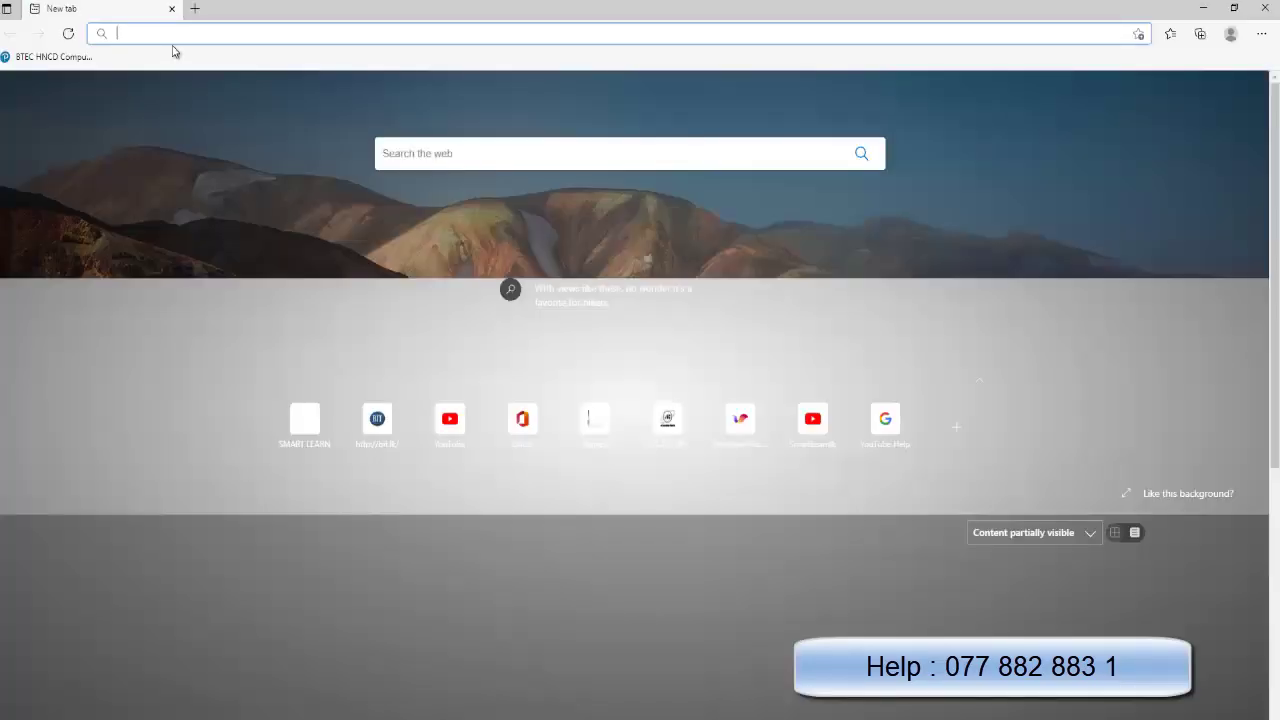
text(smartlearn.lk)
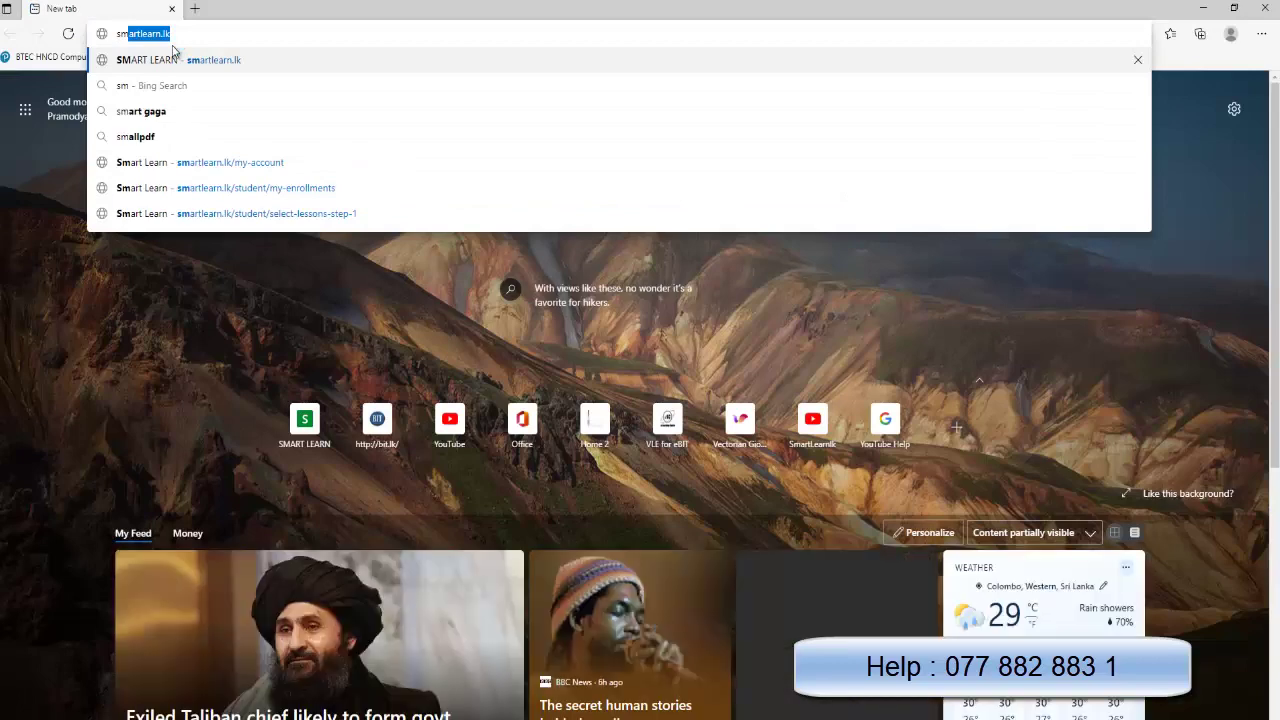
key(Return)
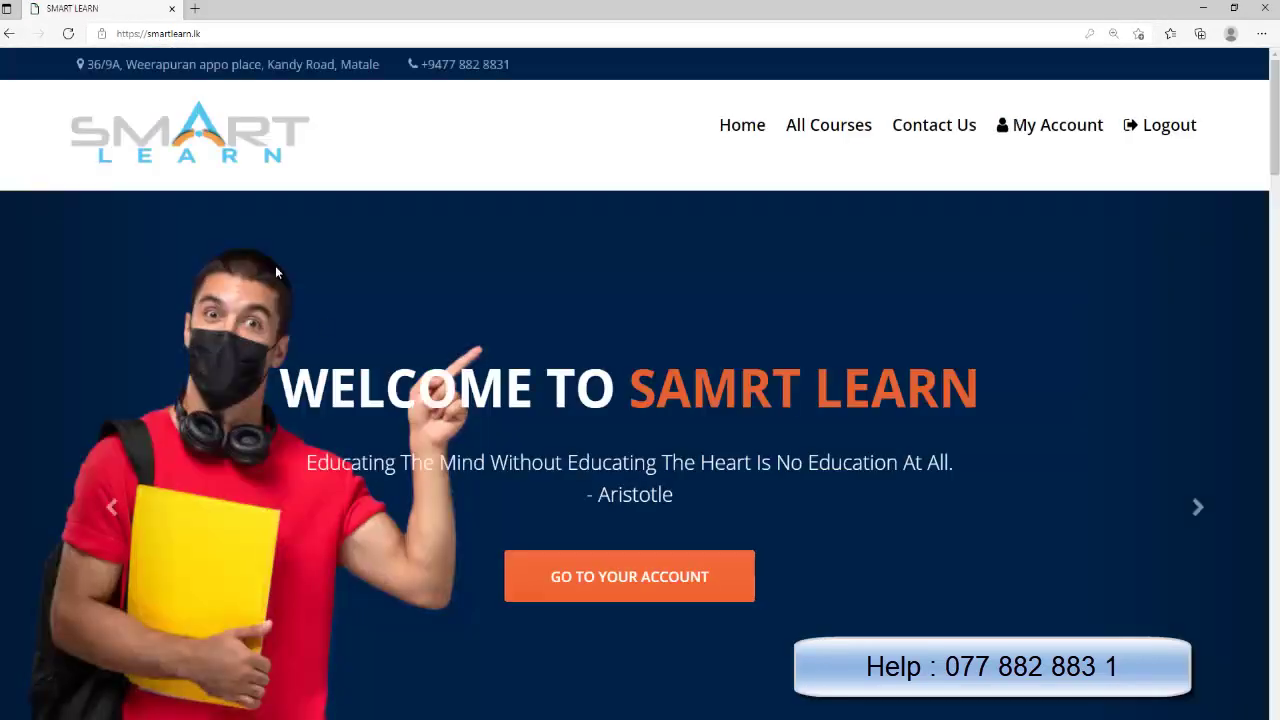
Log out, then log back in with the new student's phone number and password
click(1145, 140)
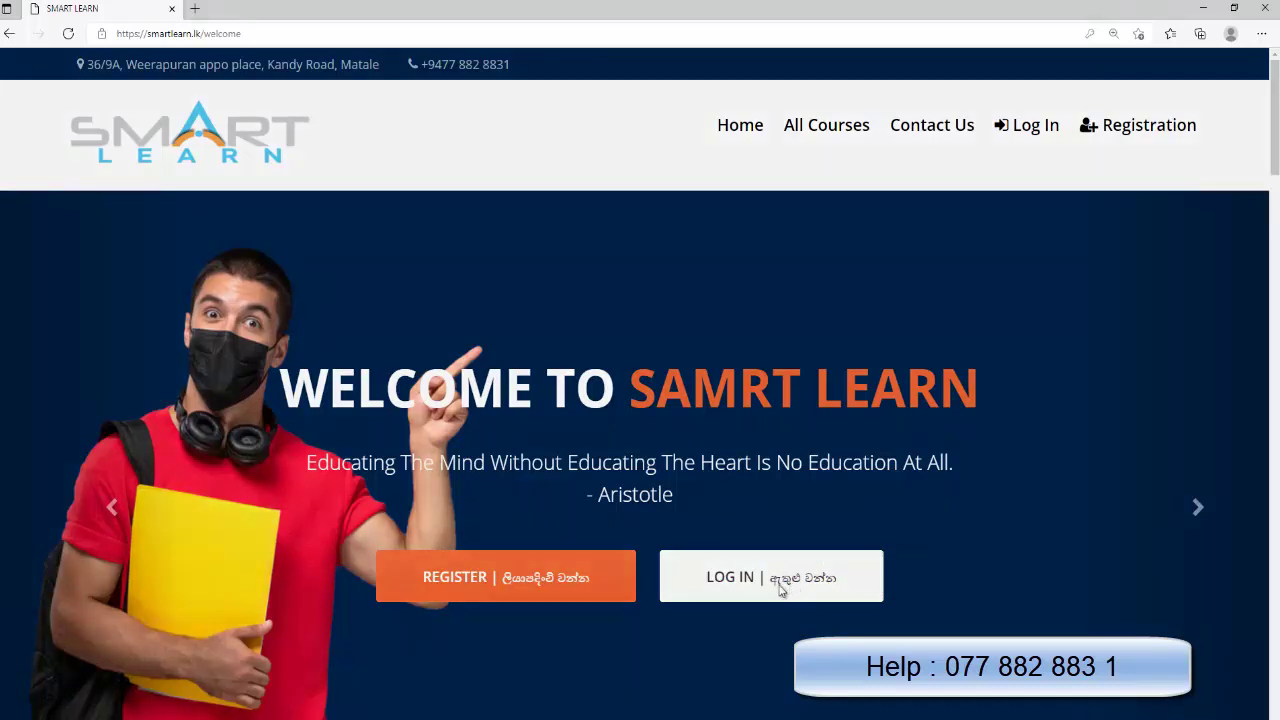
click(777, 583)
drag(403, 314, 263, 345)
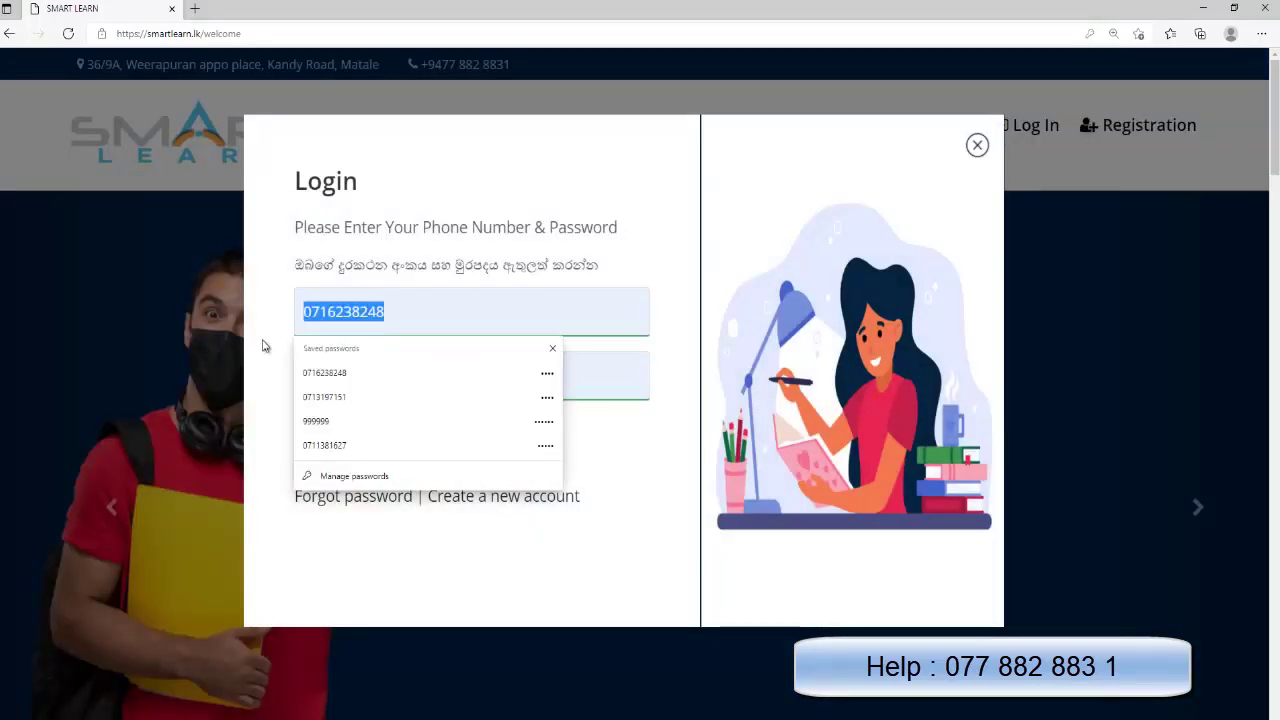
key(BackSpace)
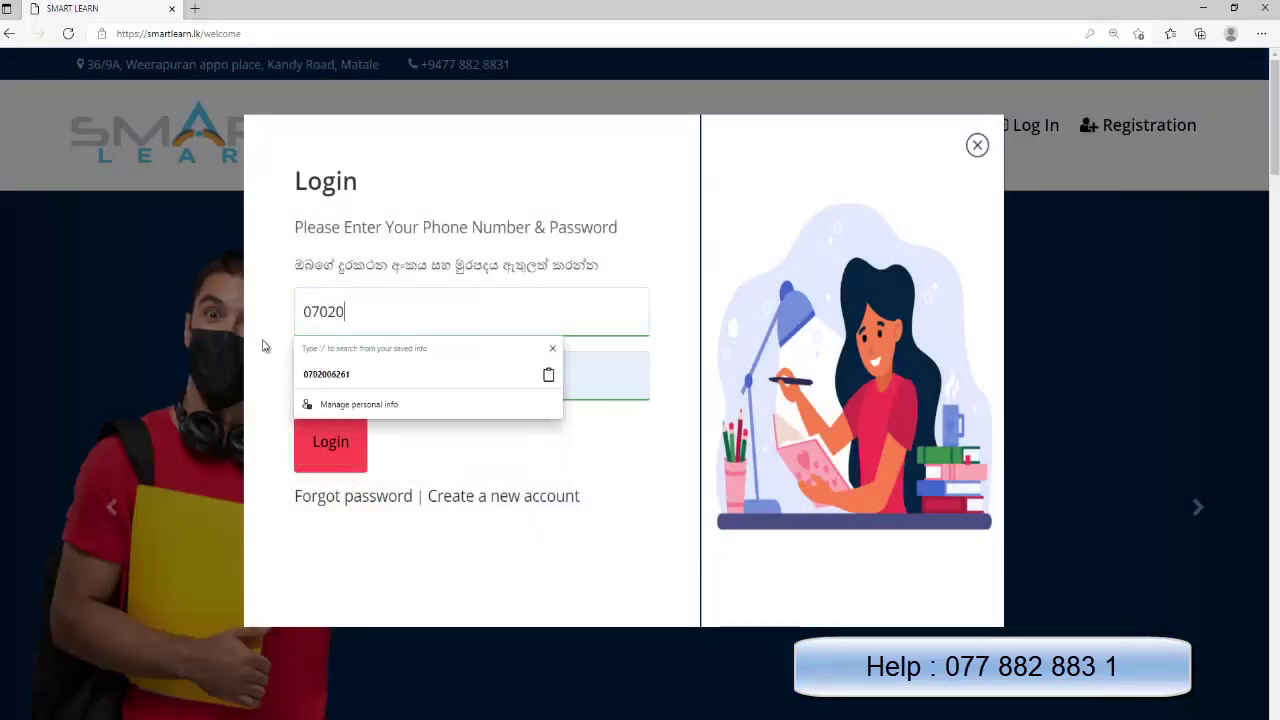
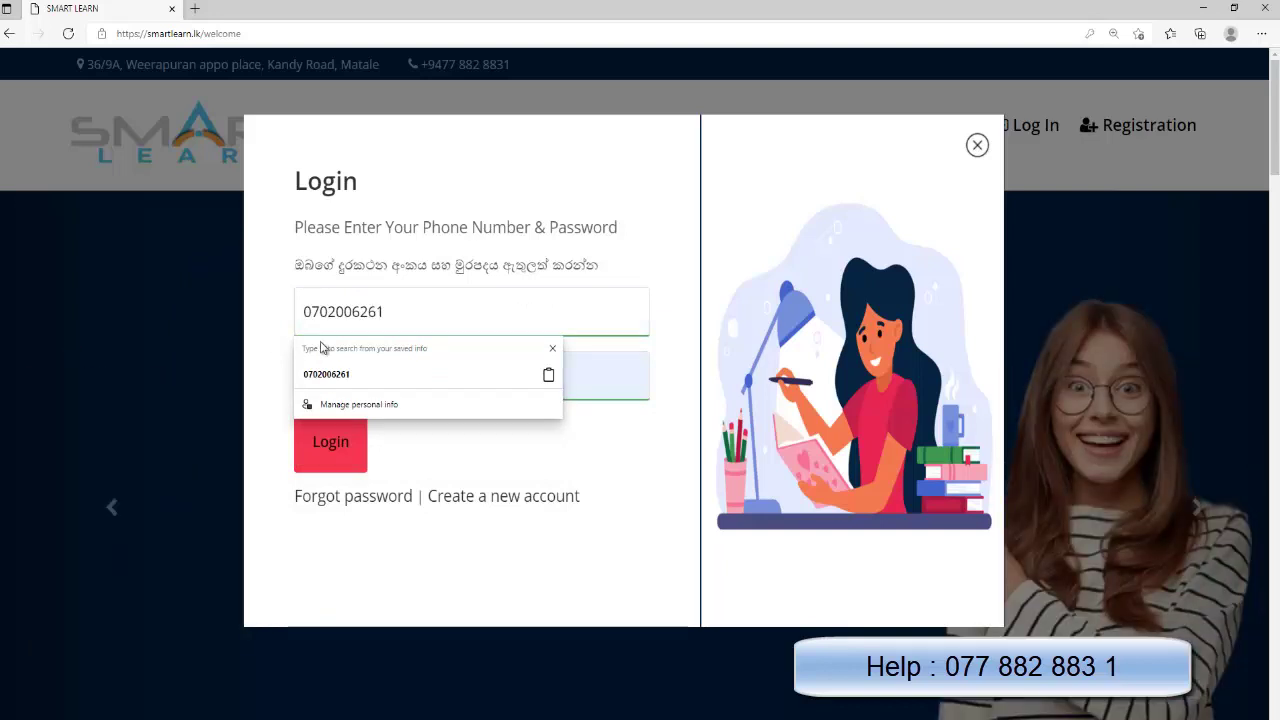
click(336, 371)
key(Tab)
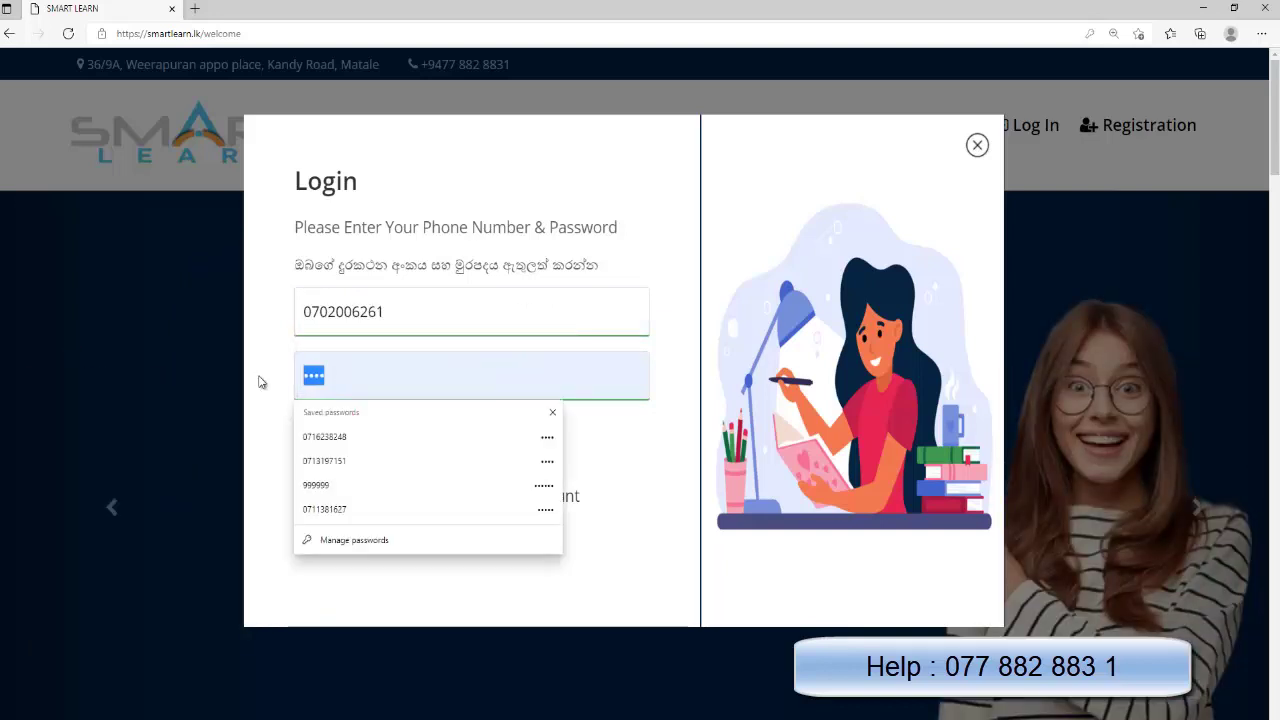
text(••)
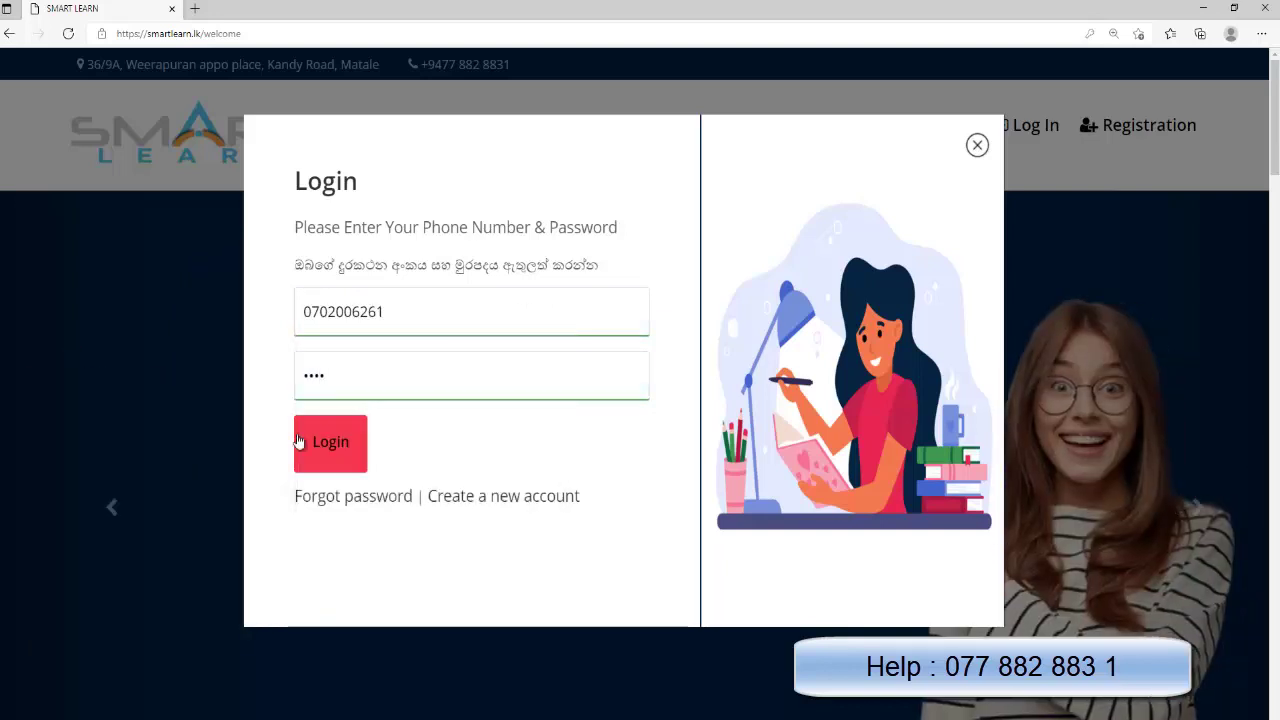
click(343, 447)
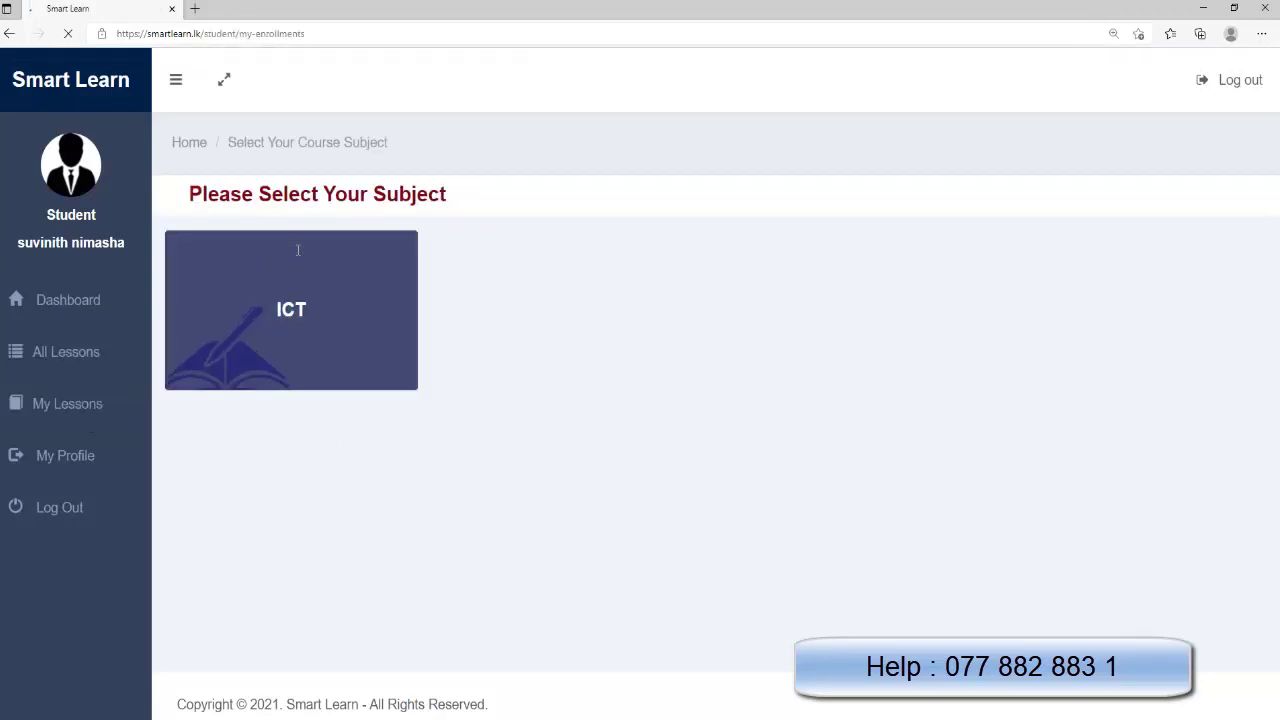
Open the Grade 10 ICT course from My Lessons, view its bank payment details, then close them
click(297, 251)
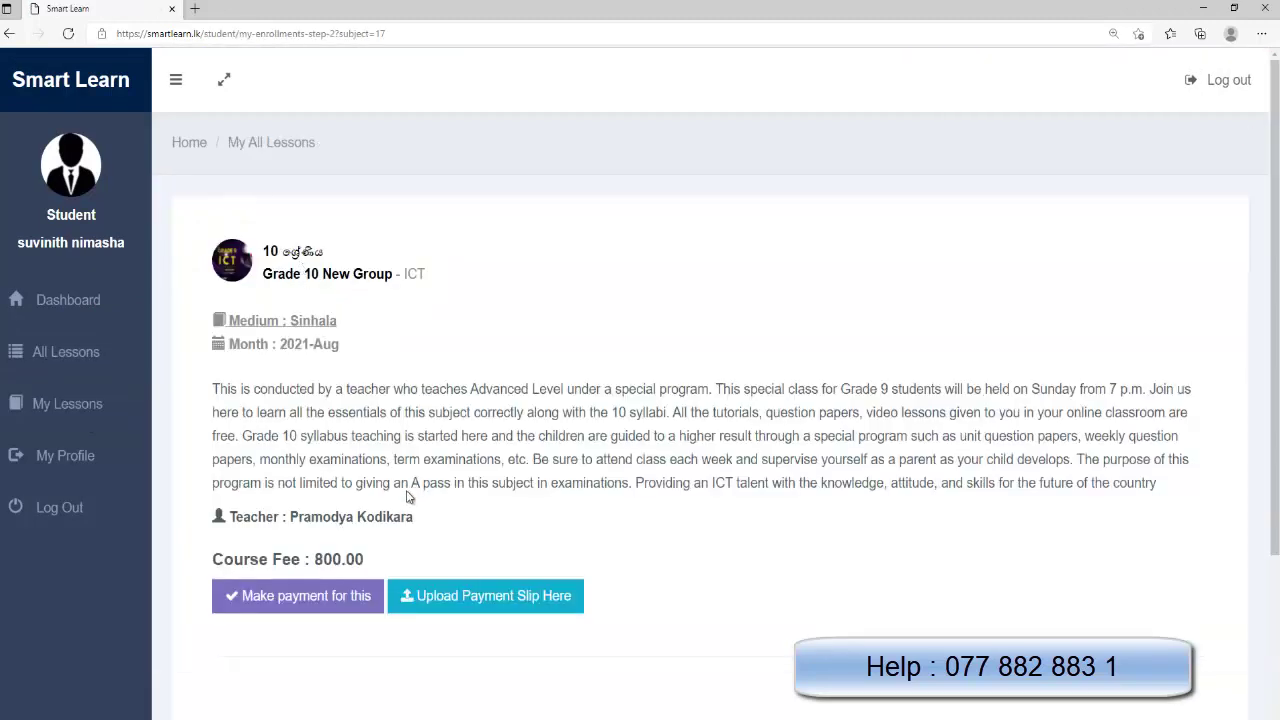
scroll(408, 489, down, 2)
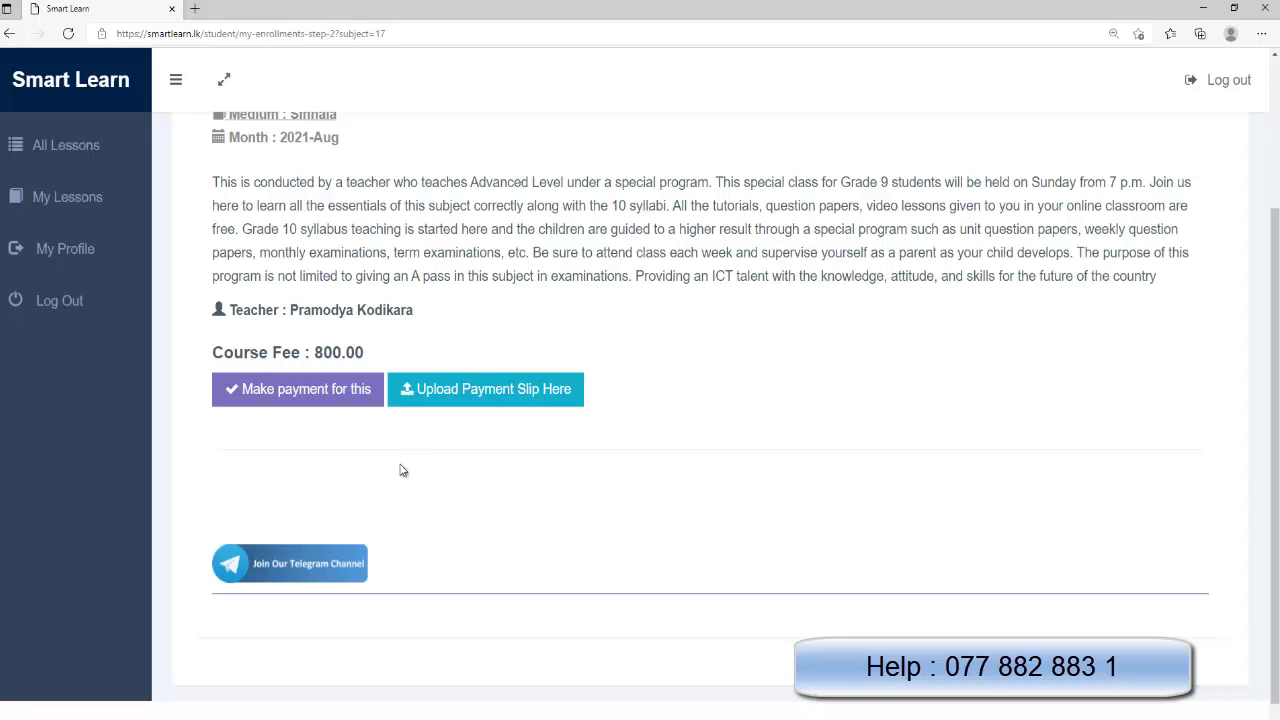
click(322, 404)
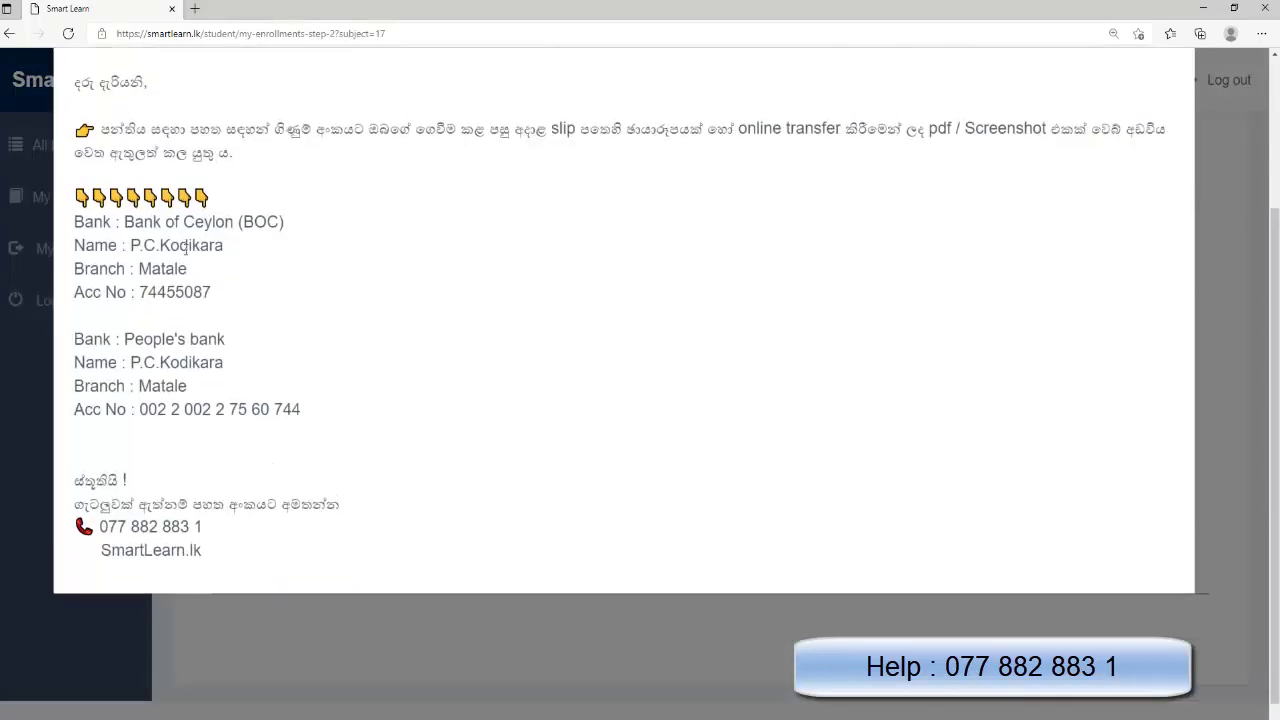
click(196, 626)
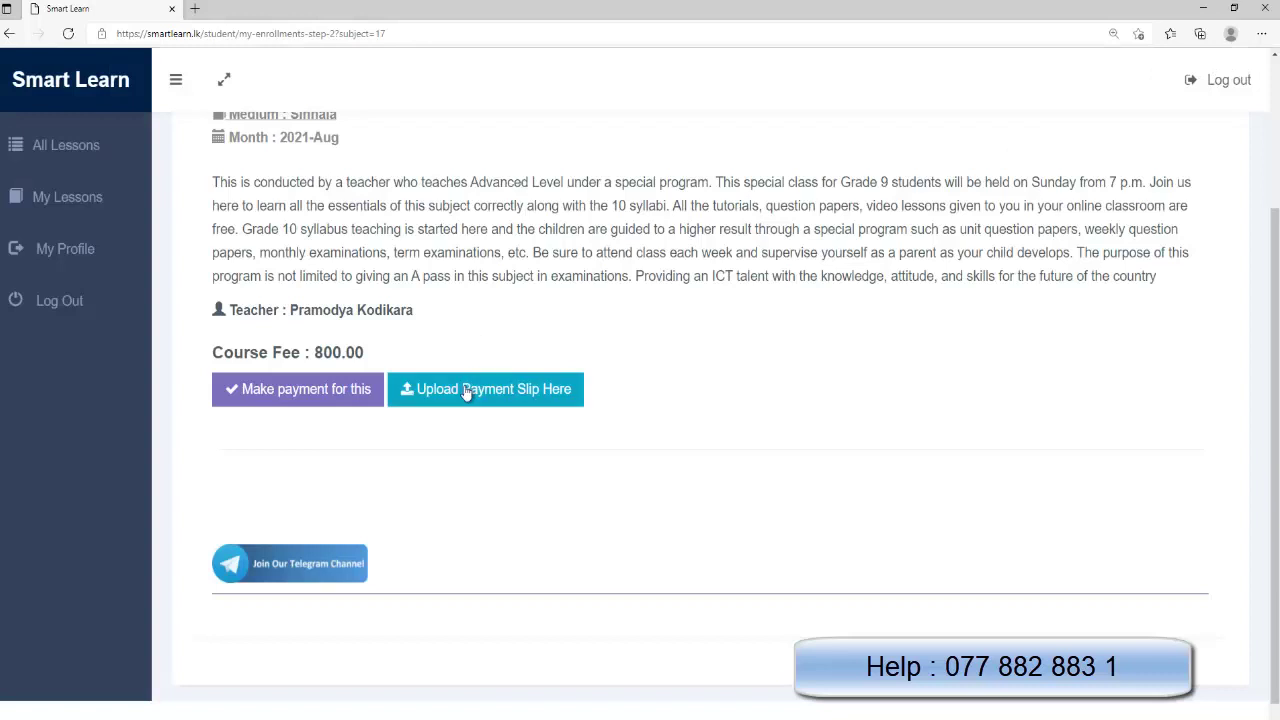